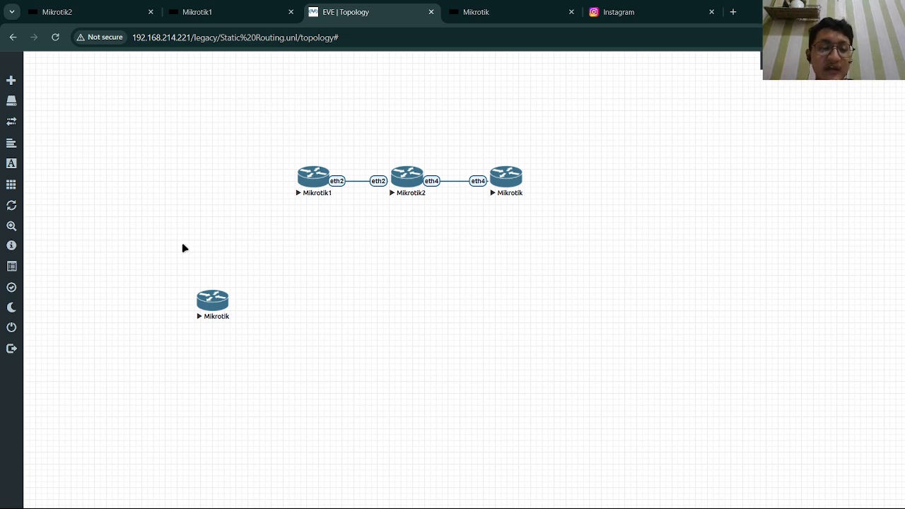
Add a network named Net of type Management(Cloud0) and place it above the link between Mikrotik1 and Mikrotik2.
{"action": "right_click", "coordinate": [202, 165]}
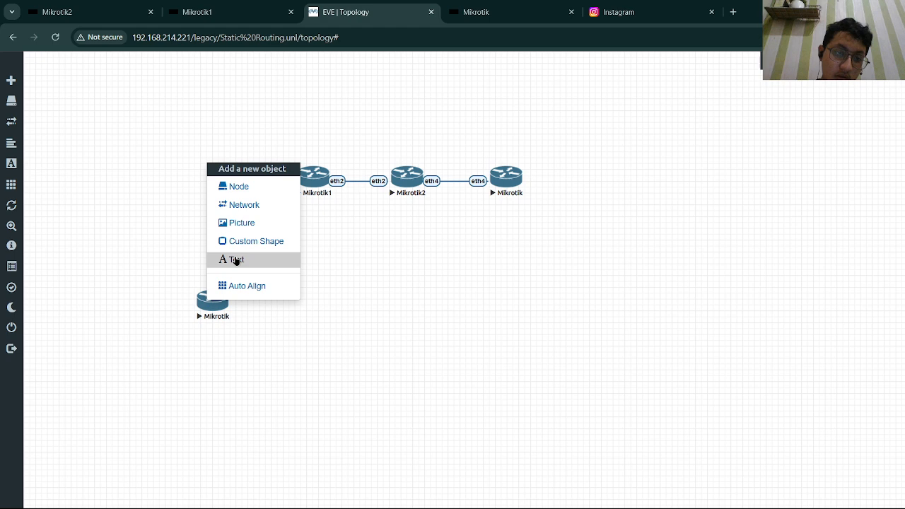
{"action": "left_click", "coordinate": [257, 205]}
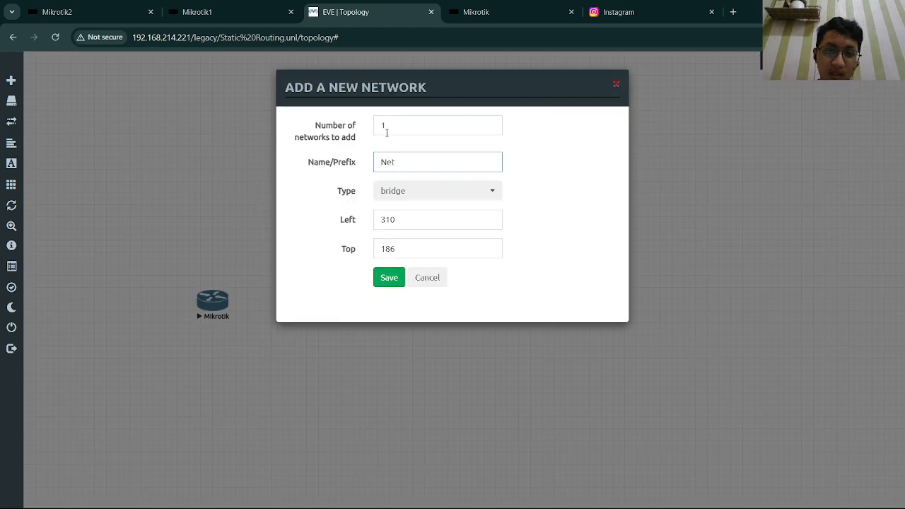
{"action": "left_click", "coordinate": [424, 192]}
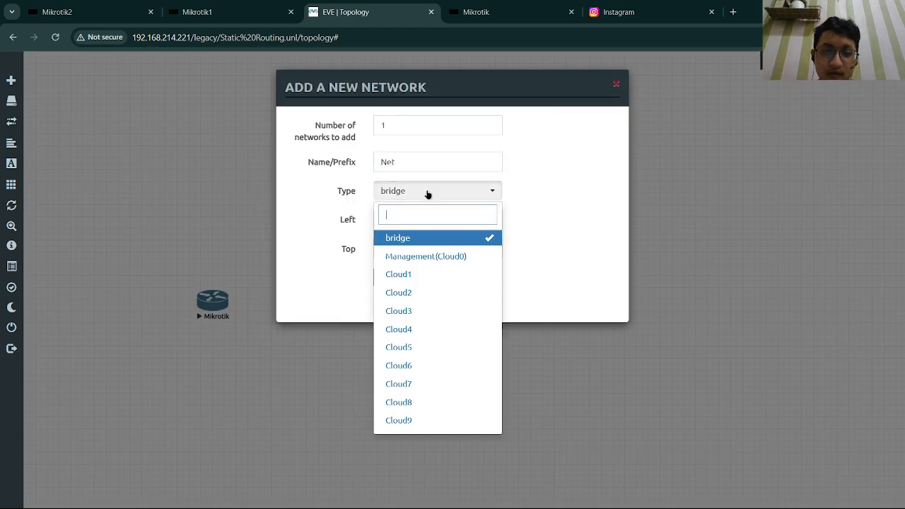
{"action": "left_click", "coordinate": [476, 257]}
{"action": "left_click", "coordinate": [390, 284]}
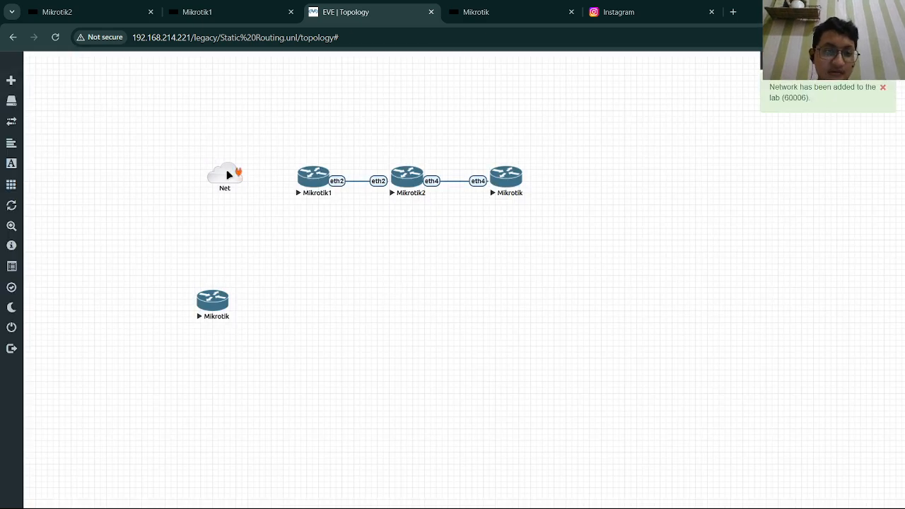
{"action": "left_click_drag", "start_coordinate": [276, 132], "coordinate": [296, 97]}
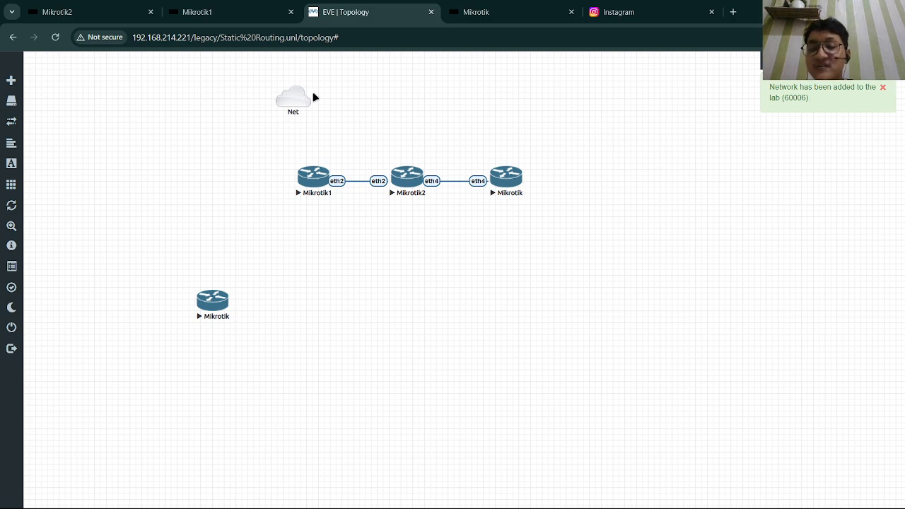
{"action": "left_click_drag", "start_coordinate": [295, 101], "coordinate": [387, 100]}
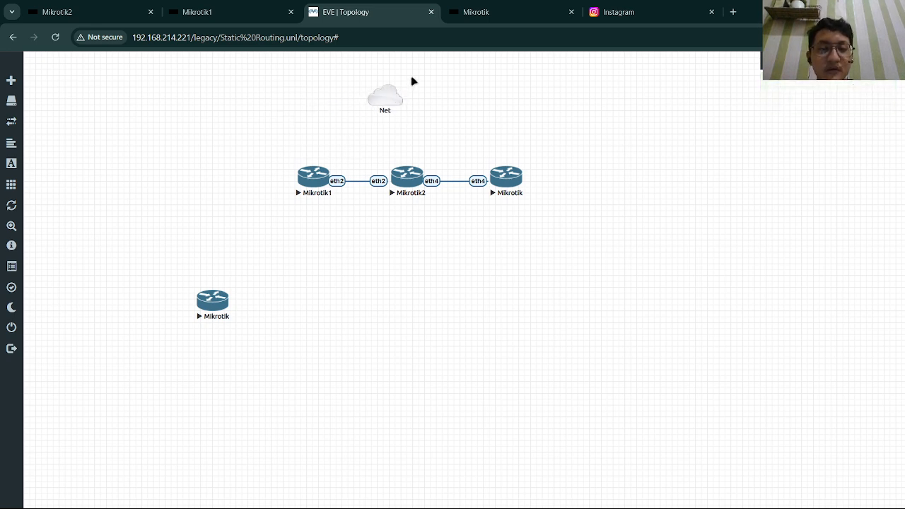
{"action": "left_click_drag", "start_coordinate": [401, 93], "coordinate": [329, 152]}
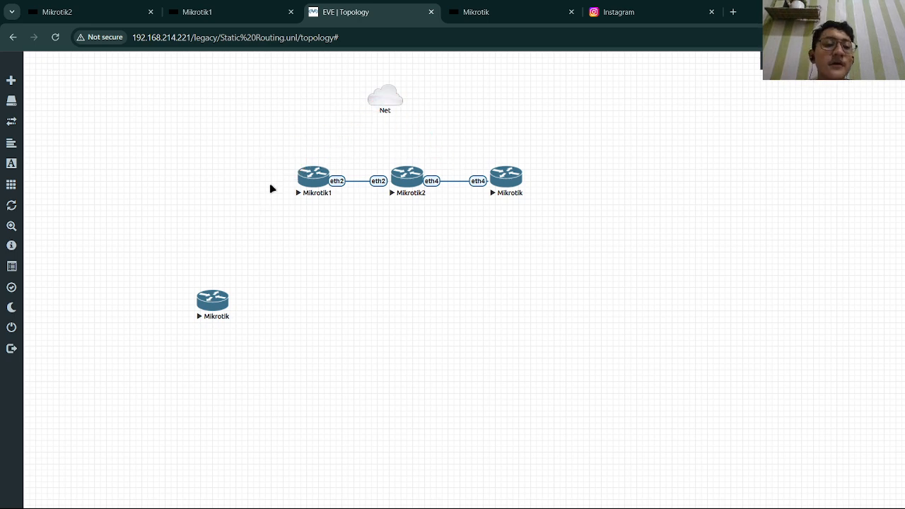
Switch the lab topology to dark mode and check the additional lab actions available.
{"action": "mouse_move", "coordinate": [26, 142]}
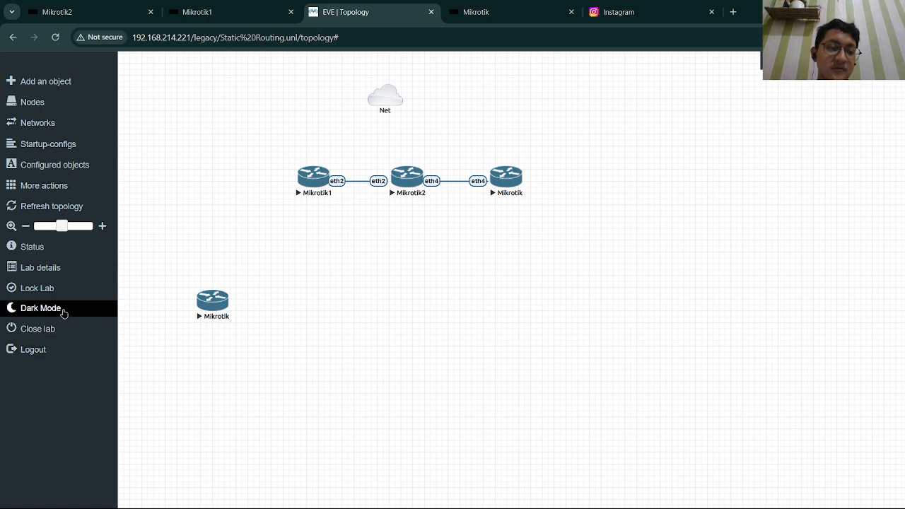
{"action": "left_click", "coordinate": [63, 312]}
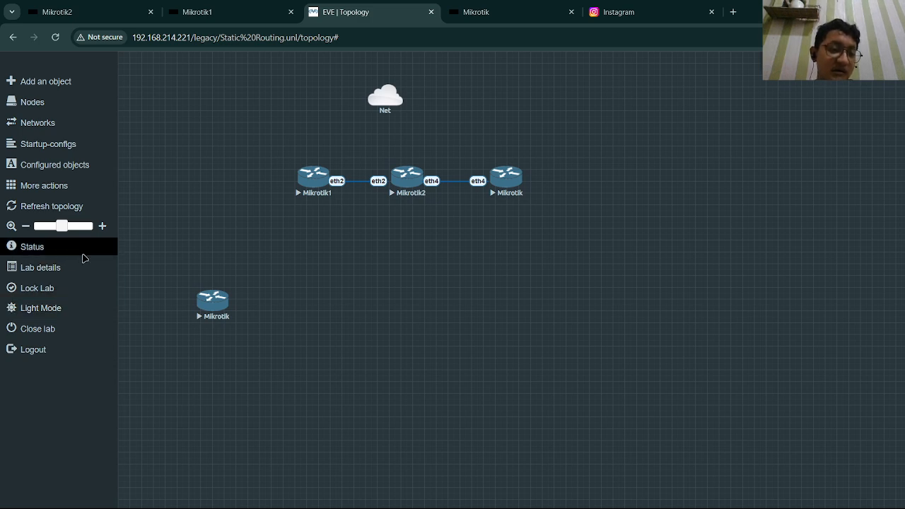
{"action": "left_click", "coordinate": [64, 185]}
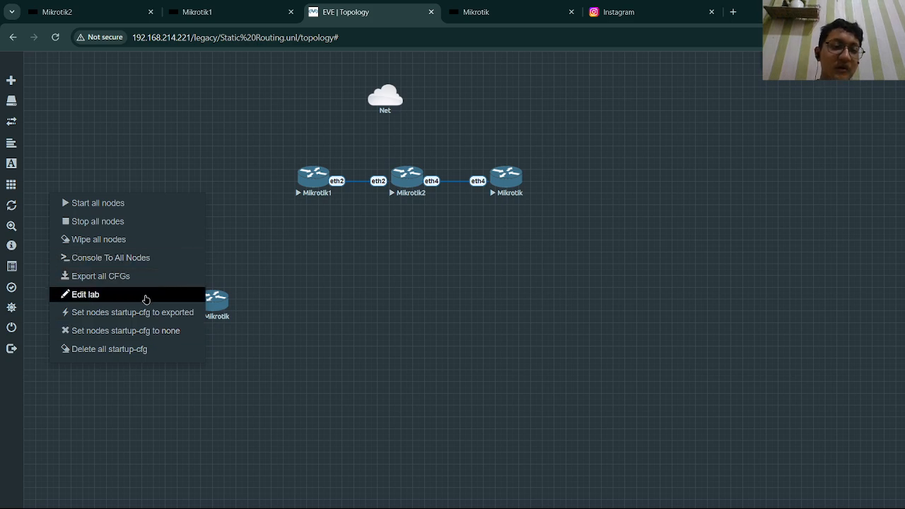
{"action": "left_click", "coordinate": [244, 232]}
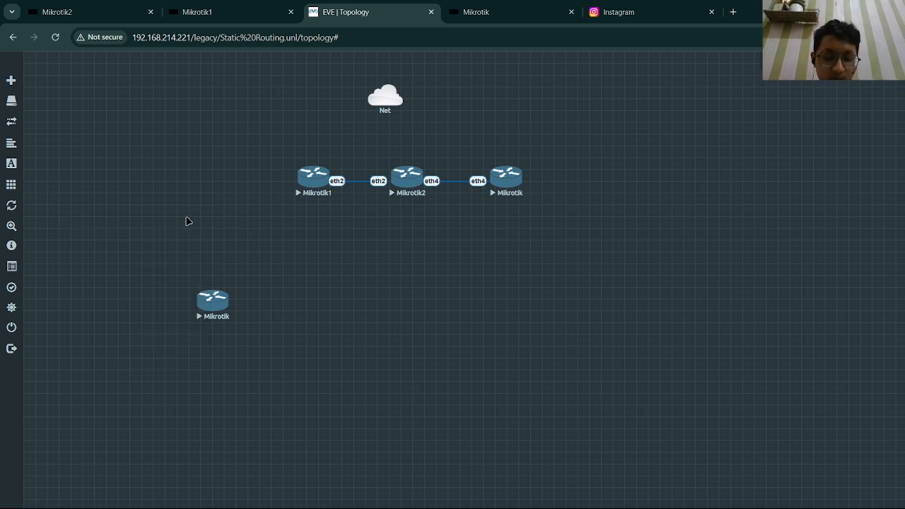
Add one Virtual PC (VPCS) node named VPC and place it below the Mikrotik1 router.
{"action": "right_click", "coordinate": [187, 221]}
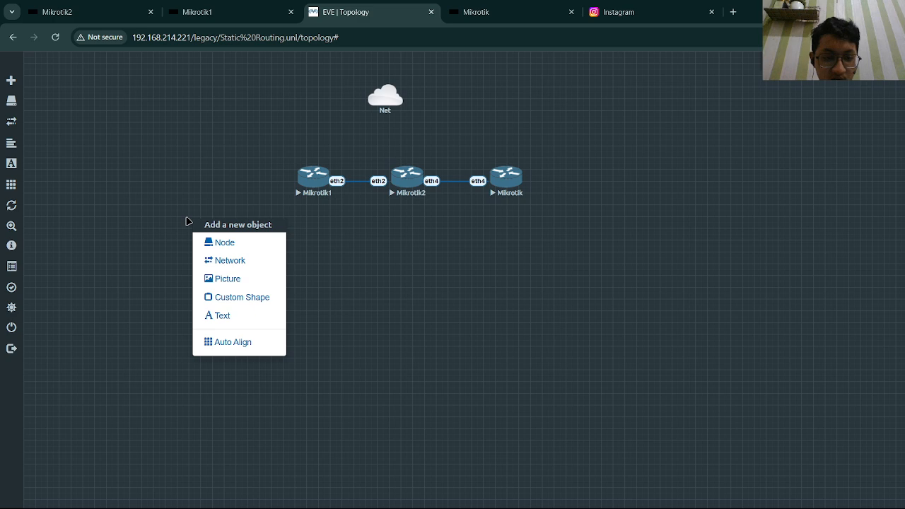
{"action": "left_click", "coordinate": [255, 243]}
{"action": "type", "text": "vp"}
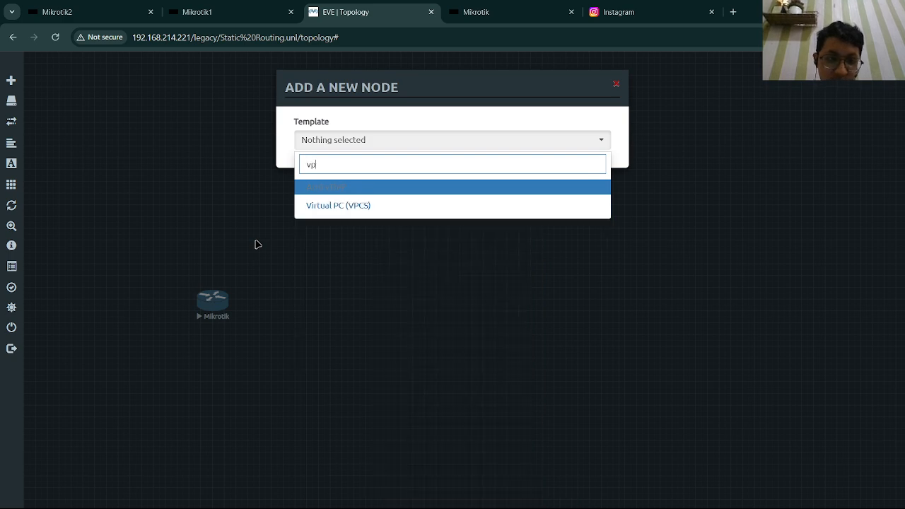
{"action": "left_click", "coordinate": [359, 203]}
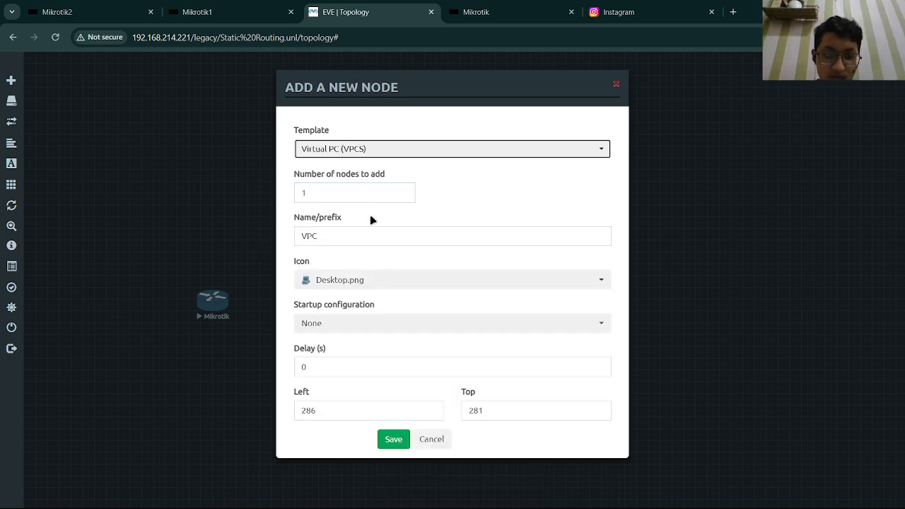
{"action": "left_click", "coordinate": [393, 438]}
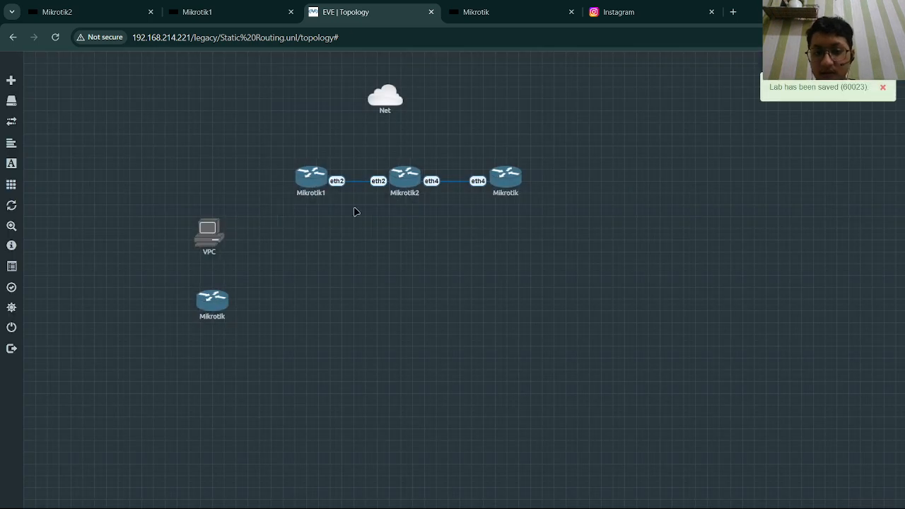
{"action": "left_click_drag", "start_coordinate": [206, 237], "coordinate": [377, 268]}
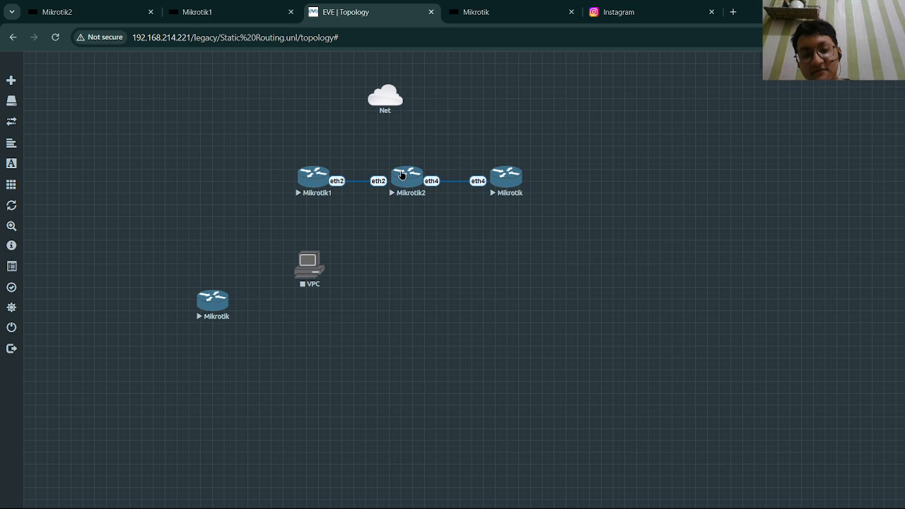
Open the Mikrotik1 console, enter "ip address" at the prompt, and list its available subcommands.
{"action": "left_click", "coordinate": [316, 185]}
{"action": "key", "text": "Return"}
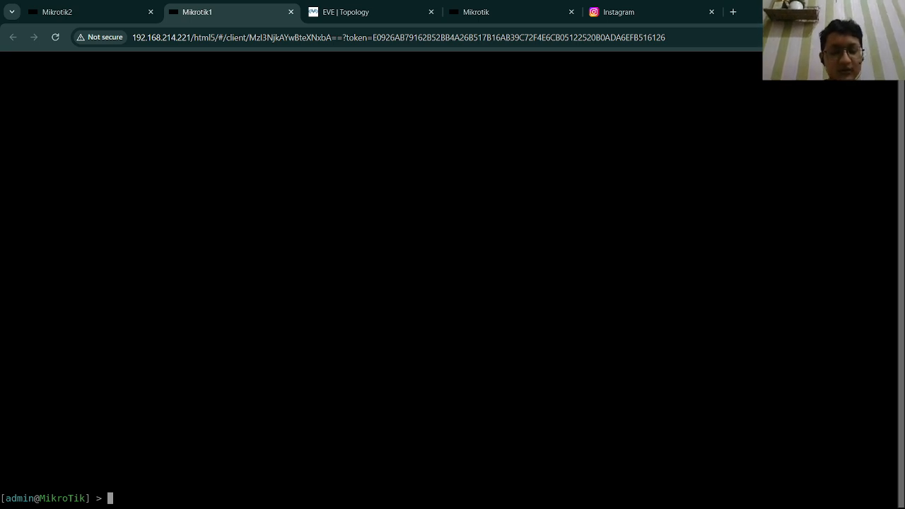
{"action": "type", "text": "ip"}
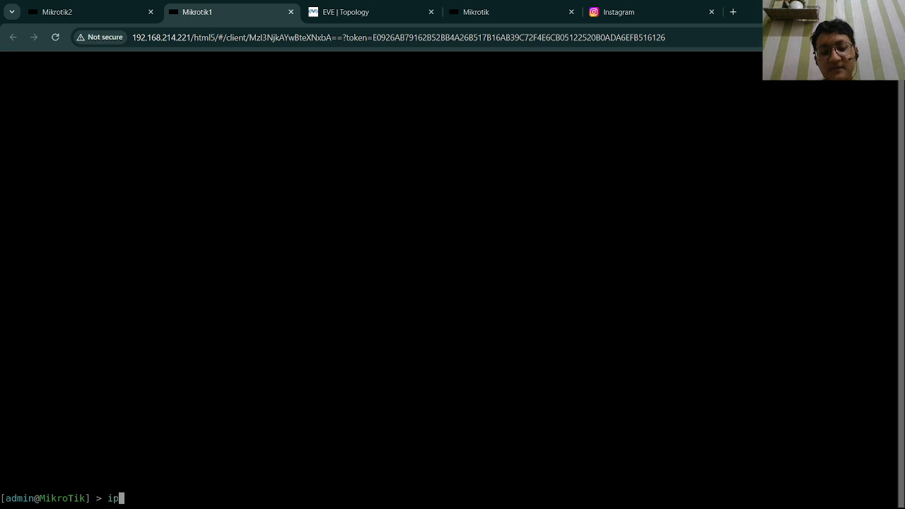
{"action": "type", "text": " add"}
{"action": "key", "text": "BackSpace"}
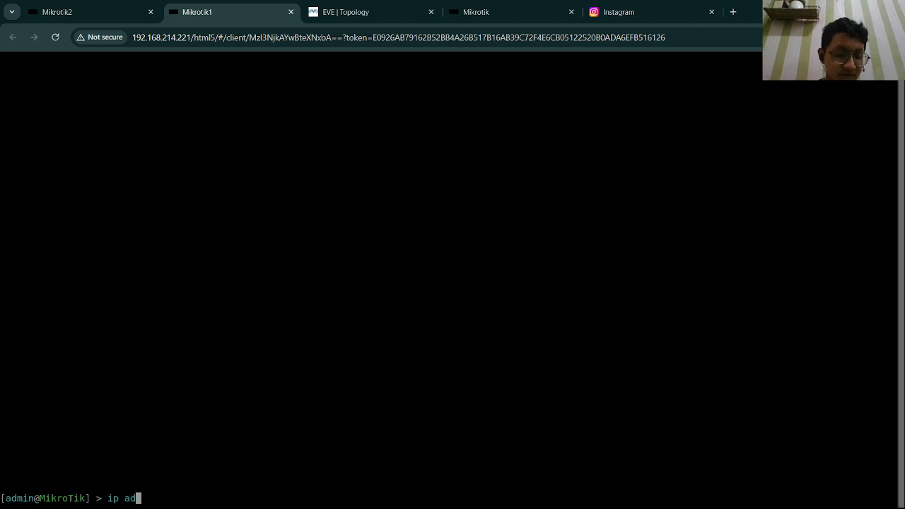
{"action": "key", "text": "Tab"}
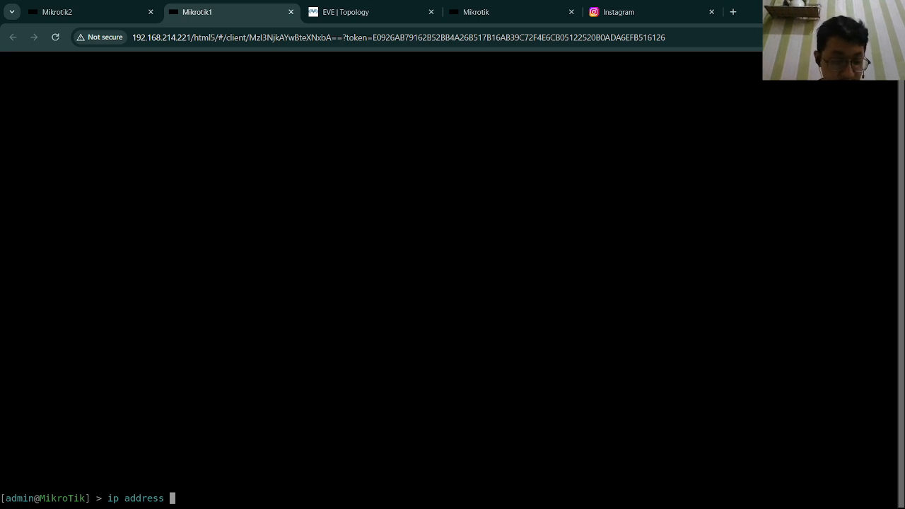
{"action": "key", "text": "Tab"}
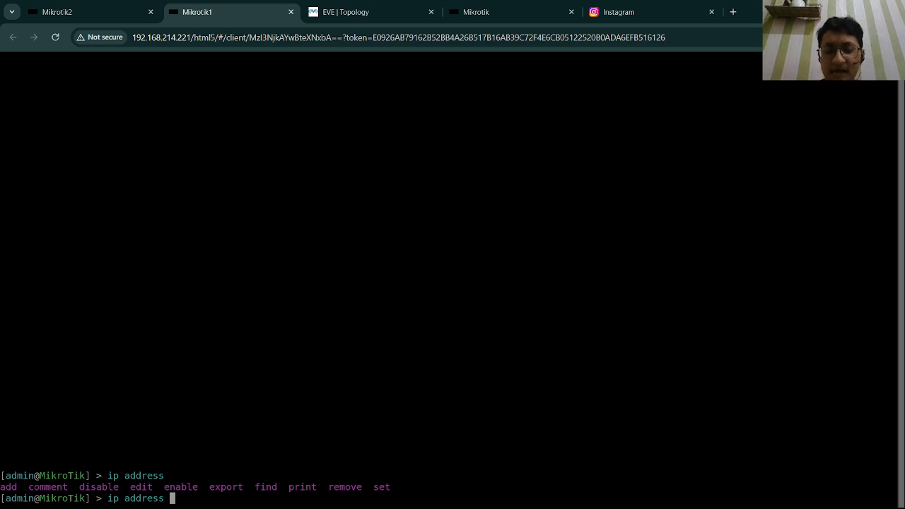
Extend the command with "add", list its parameters, and append the "address=" parameter.
{"action": "type", "text": "ad"}
{"action": "key", "text": "Tab"}
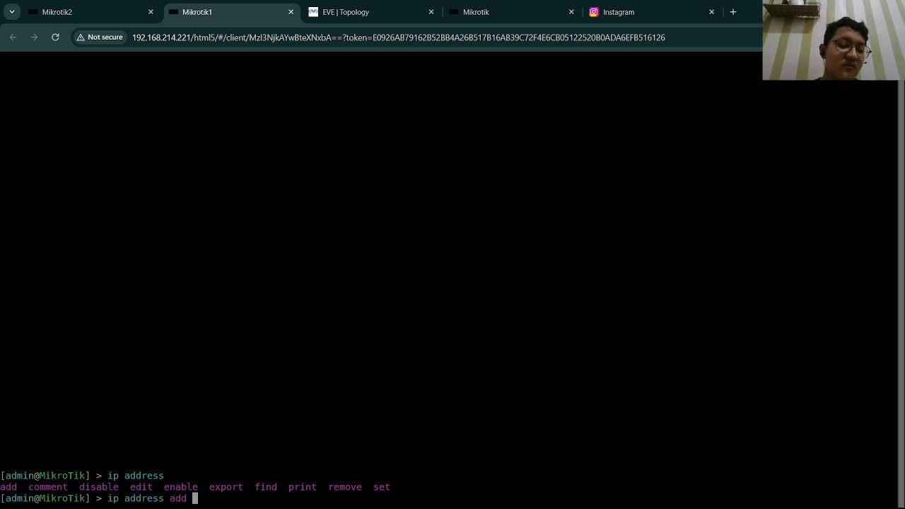
{"action": "key", "text": "Tab"}
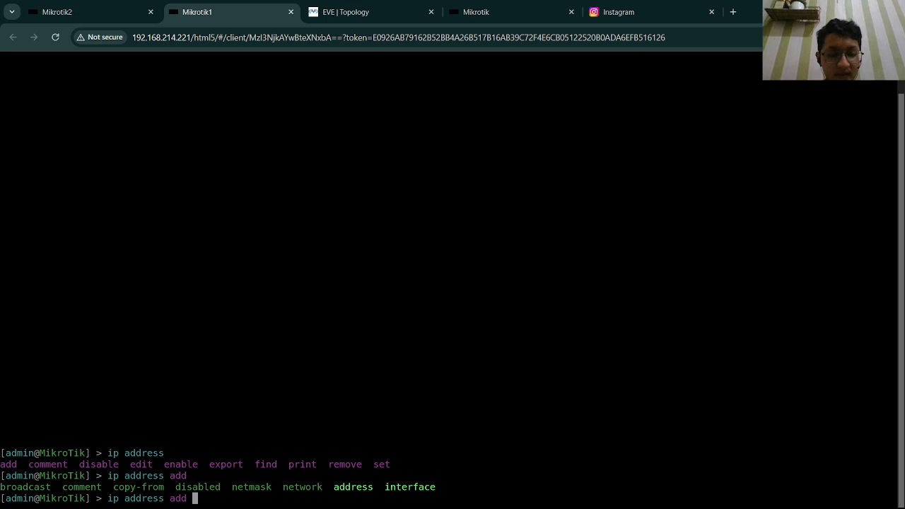
{"action": "type", "text": "add"}
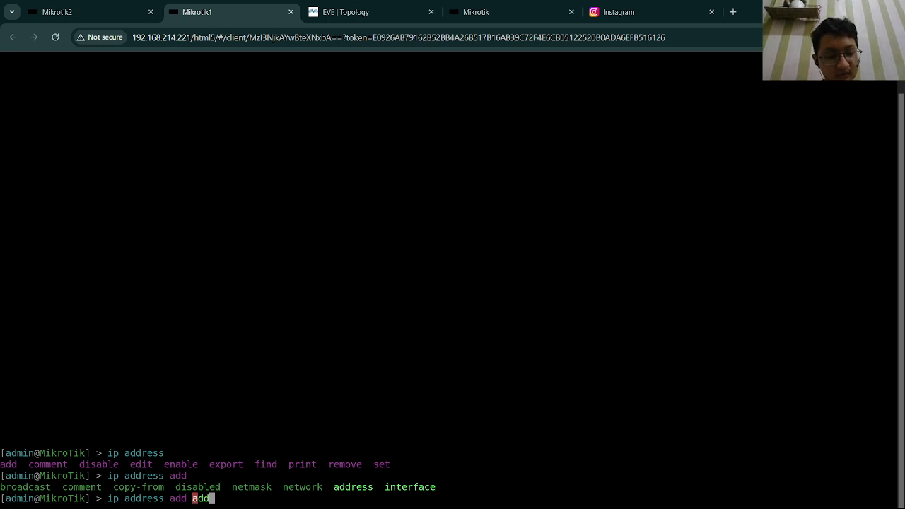
{"action": "key", "text": "Tab"}
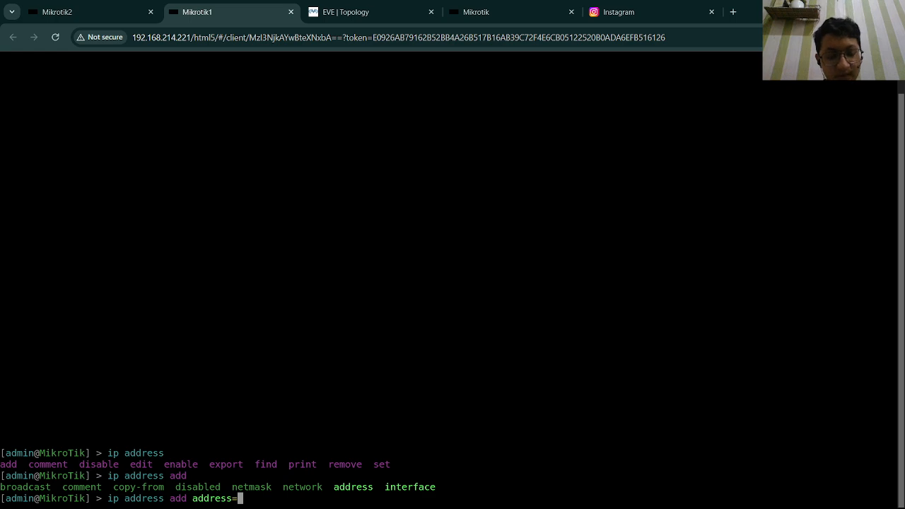
Enter 192.168.88.1/24 as the address value and append the "interface=" parameter to the command.
{"action": "type", "text": "1"}
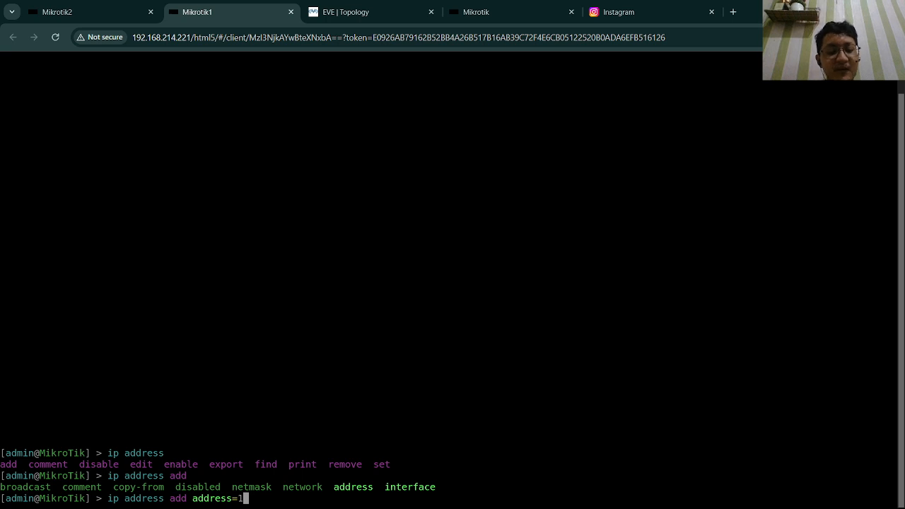
{"action": "type", "text": "9."}
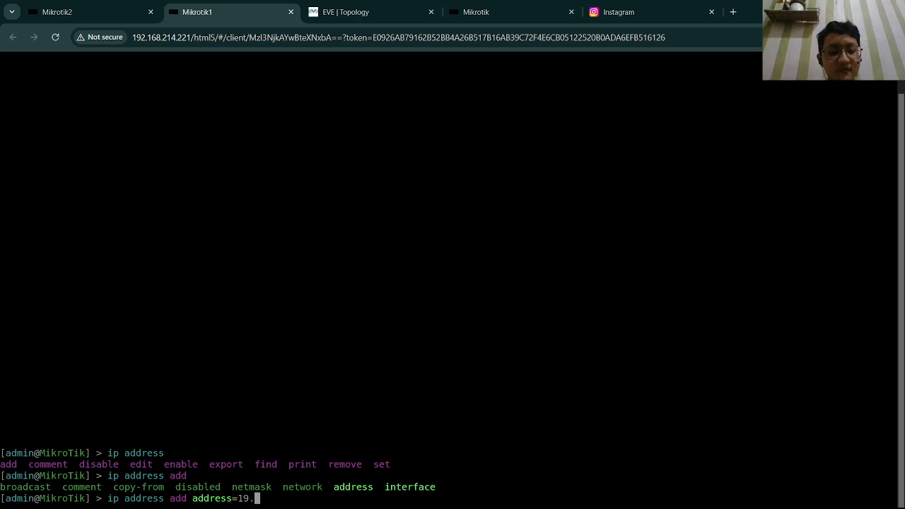
{"action": "key", "text": "BackSpace"}
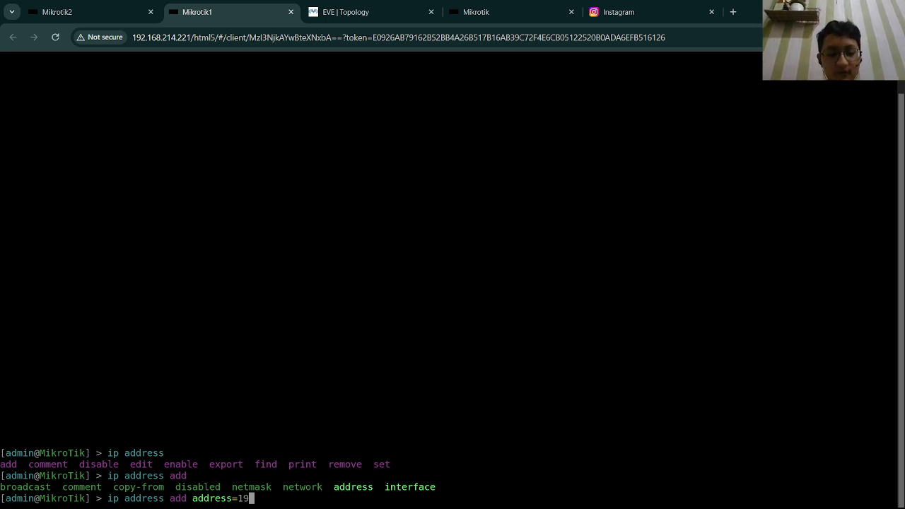
{"action": "type", "text": "2.1"}
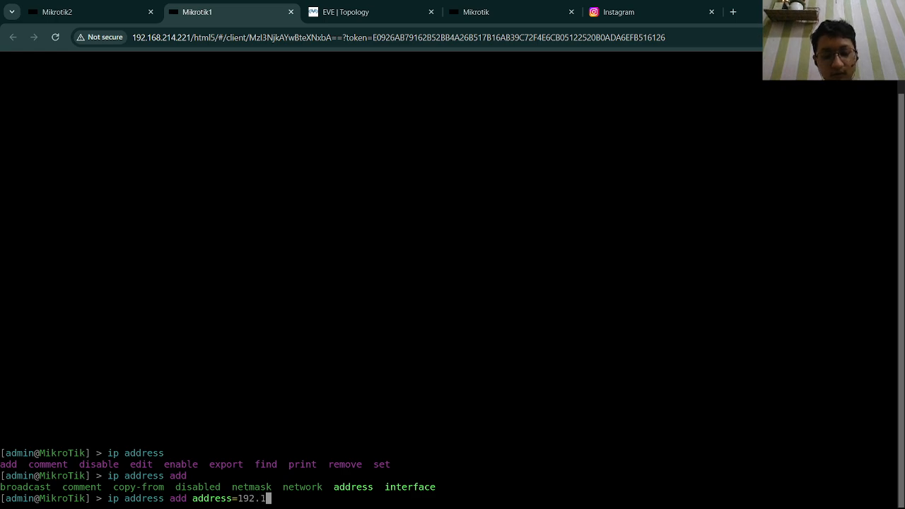
{"action": "type", "text": "68."}
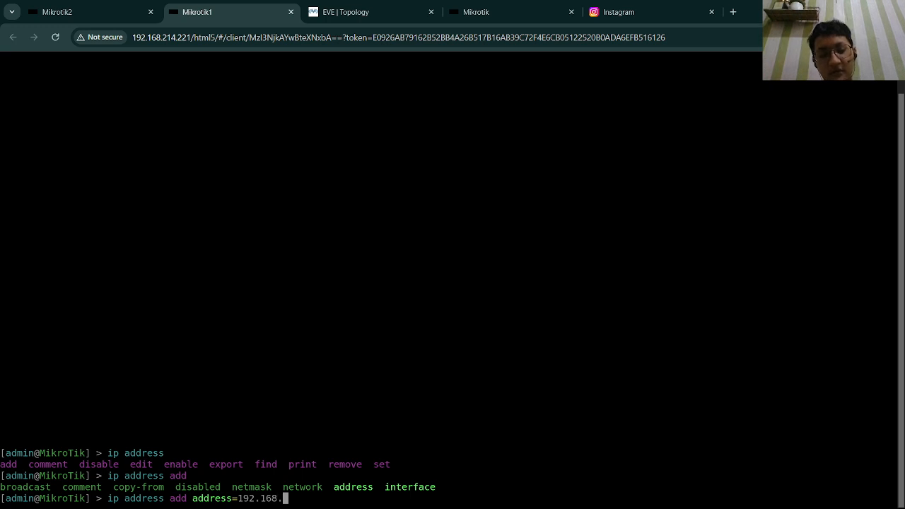
{"action": "type", "text": "88."}
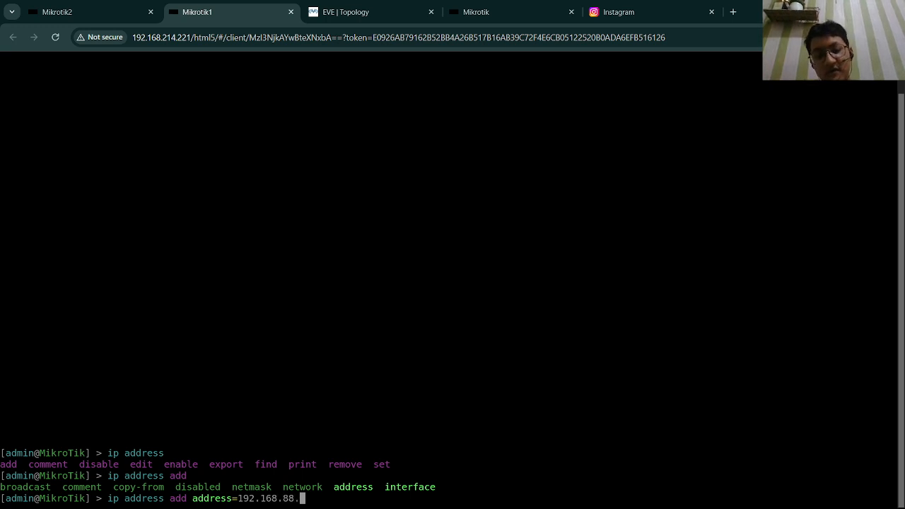
{"action": "type", "text": "1/"}
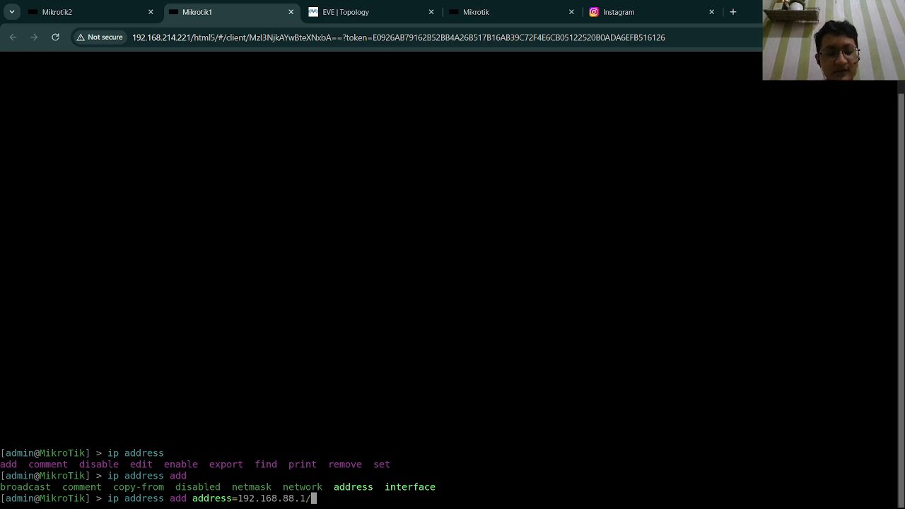
{"action": "type", "text": "24"}
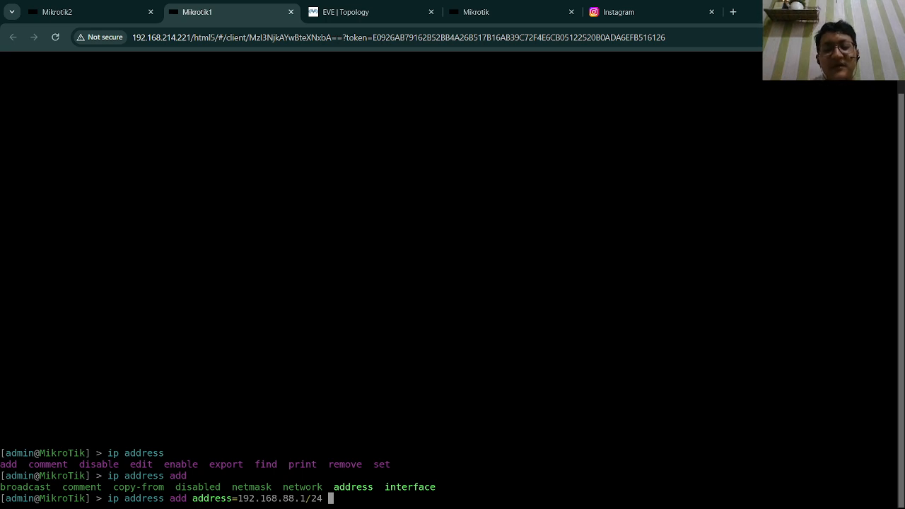
{"action": "type", "text": " i"}
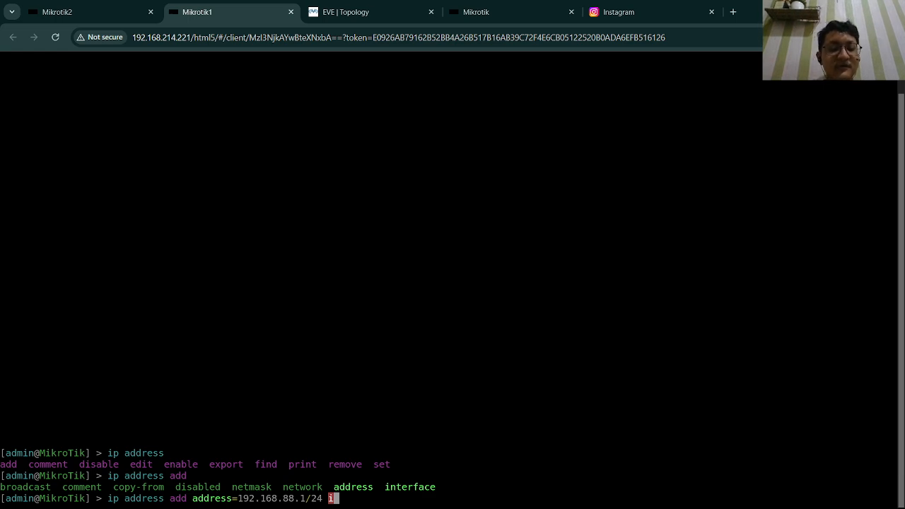
{"action": "key", "text": "Tab"}
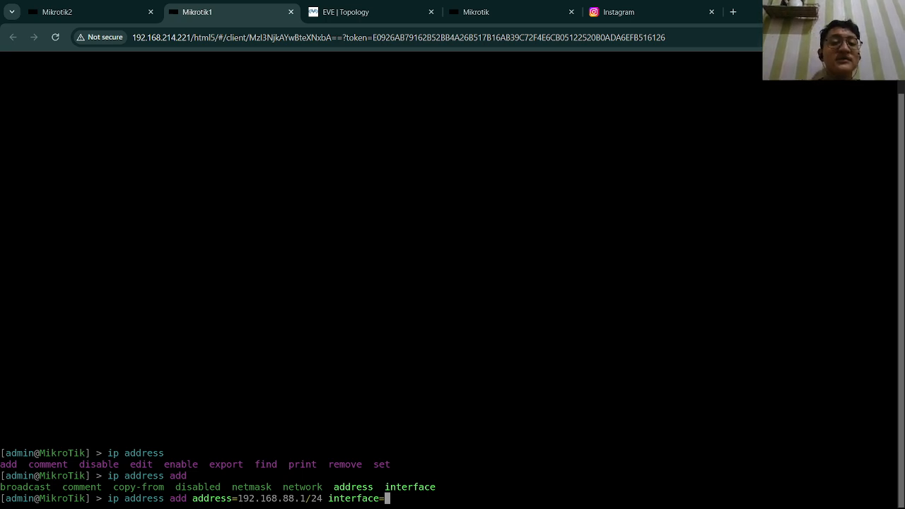
Check the links in the lab topology, set the command's interface to ether3 in the Mikrotik1 console, and run it.
{"action": "left_click", "coordinate": [343, 8]}
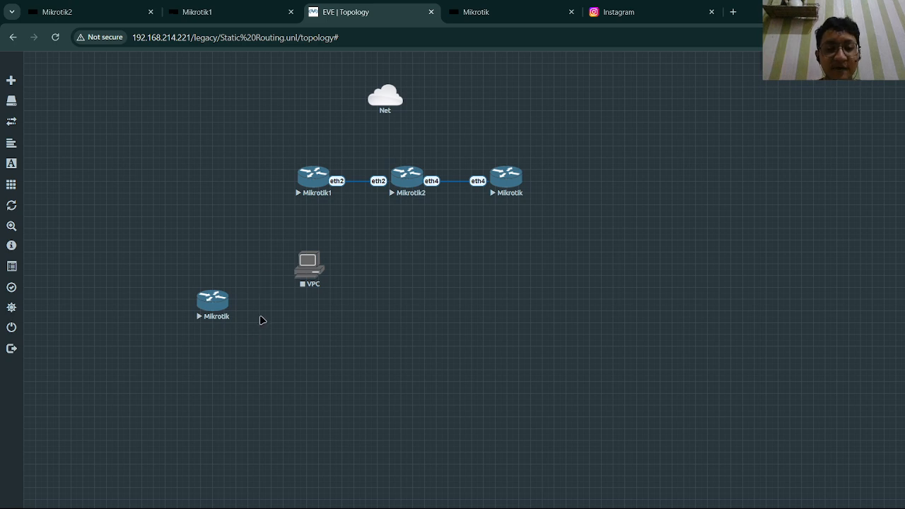
{"action": "mouse_move", "coordinate": [376, 100]}
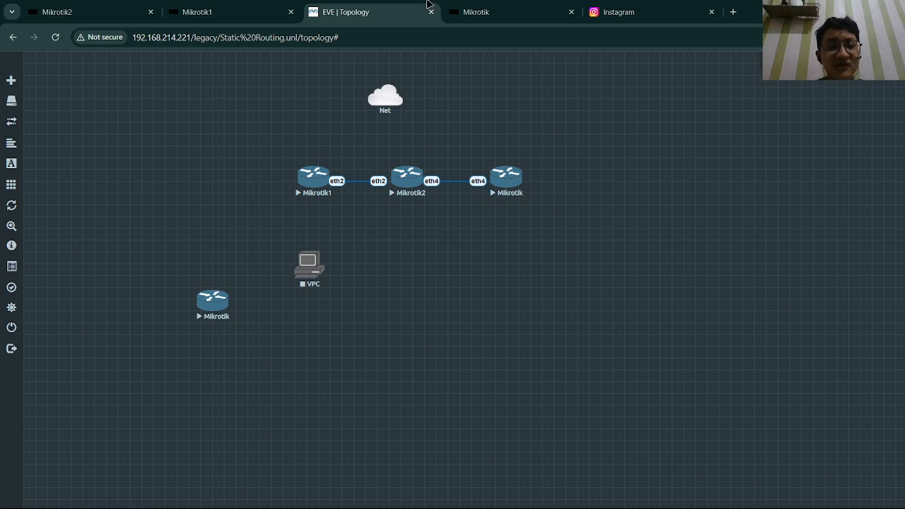
{"action": "left_click", "coordinate": [294, 4]}
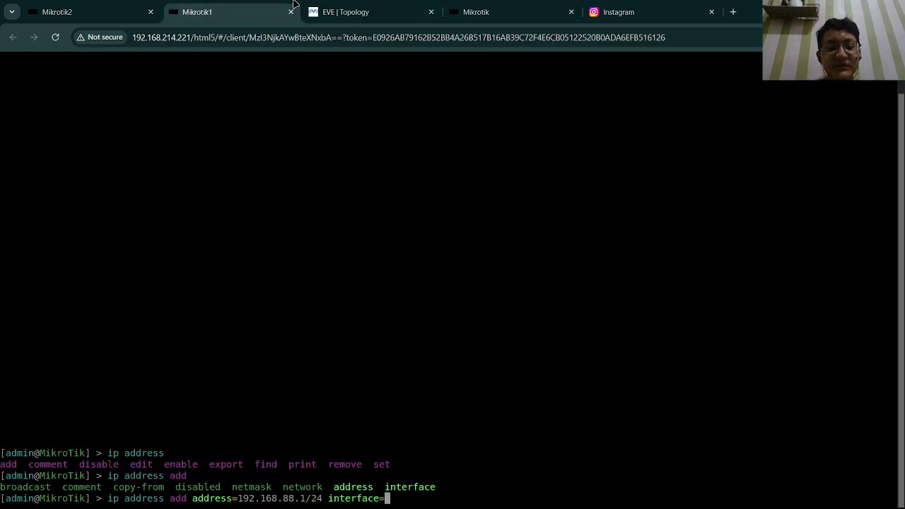
{"action": "type", "text": "ether"}
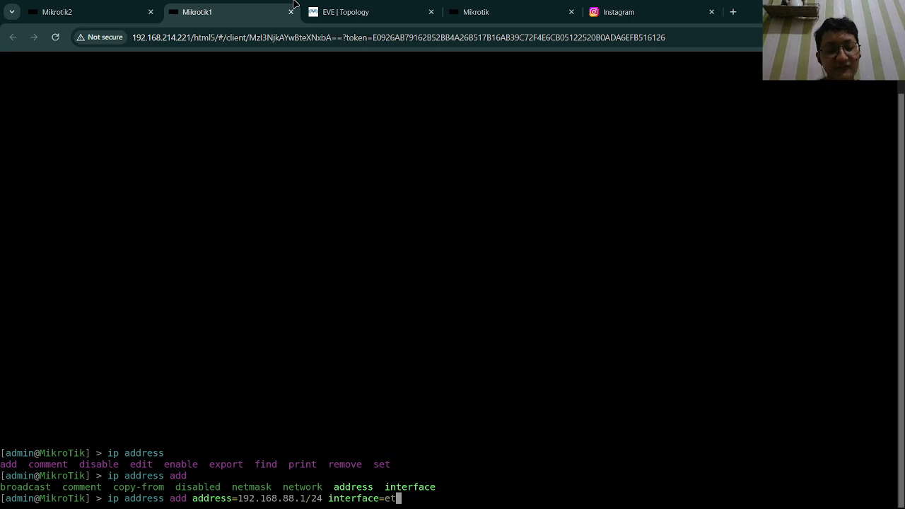
{"action": "key", "text": "BackSpace"}
{"action": "key", "text": "BackSpace"}
{"action": "key", "text": "BackSpace"}
{"action": "key", "text": "BackSpace"}
{"action": "key", "text": "BackSpace"}
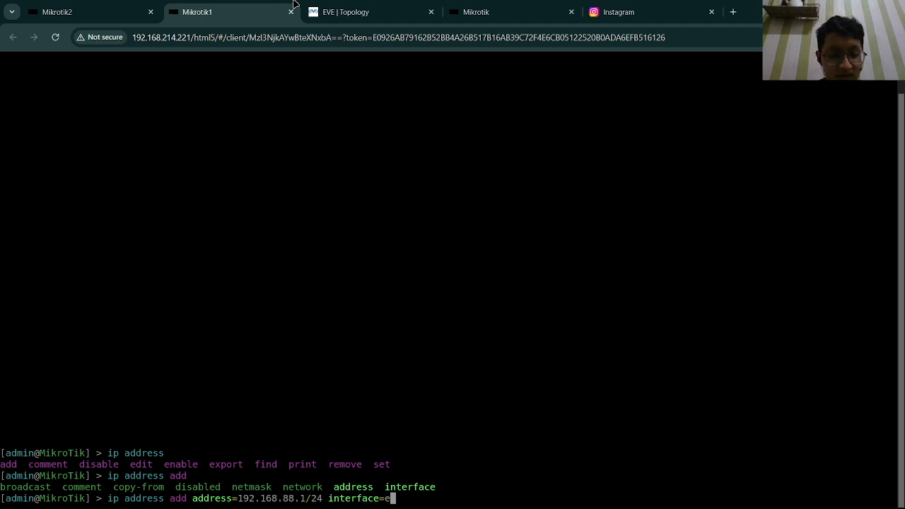
{"action": "type", "text": "ether"}
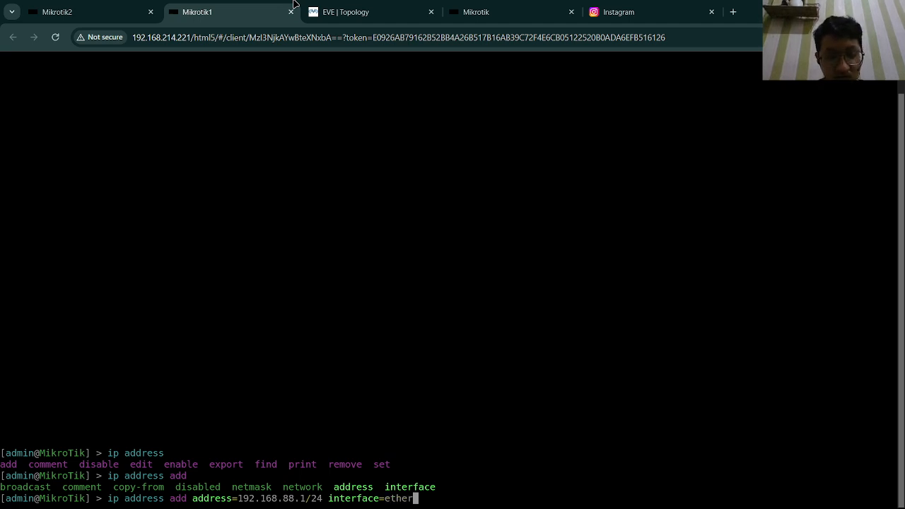
{"action": "type", "text": "3"}
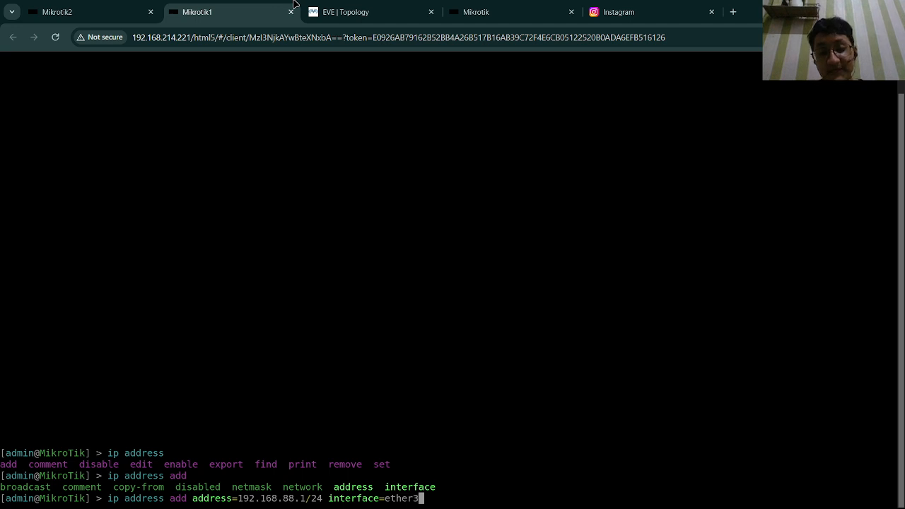
{"action": "key", "text": "Return"}
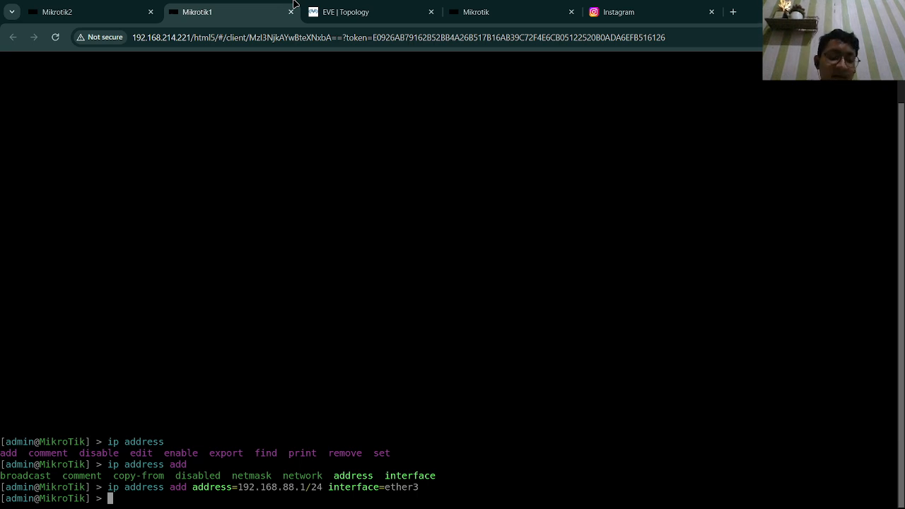
Run "ip address print" to display the addresses configured on Mikrotik1.
{"action": "type", "text": "ip add"}
{"action": "key", "text": "Tab"}
{"action": "type", "text": "print"}
{"action": "key", "text": "Return"}
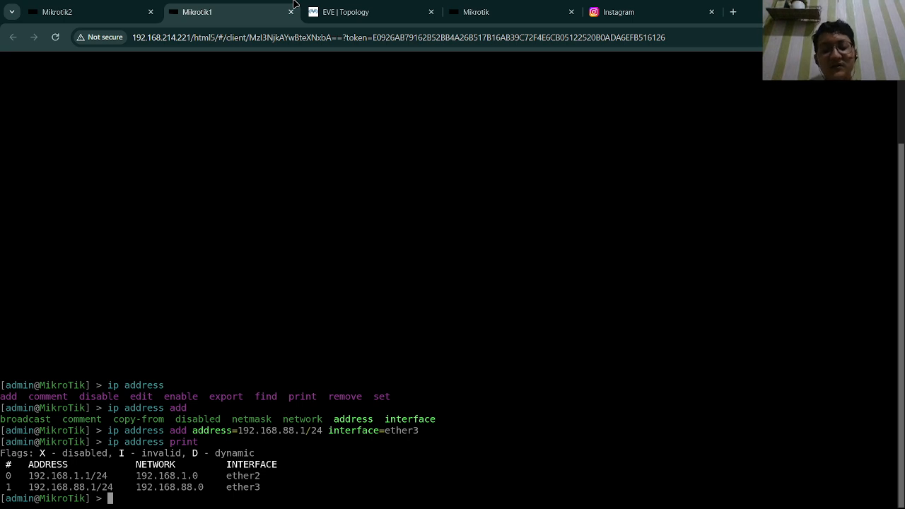
List the options available under "ip", print the Mikrotik1 address table again, and return to the lab topology.
{"action": "type", "text": "ip"}
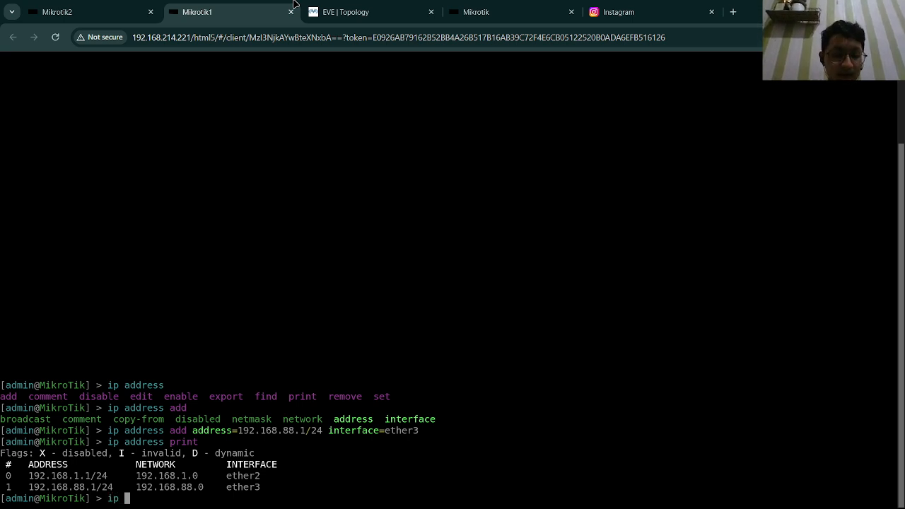
{"action": "key", "text": "Tab"}
{"action": "key", "text": "Tab"}
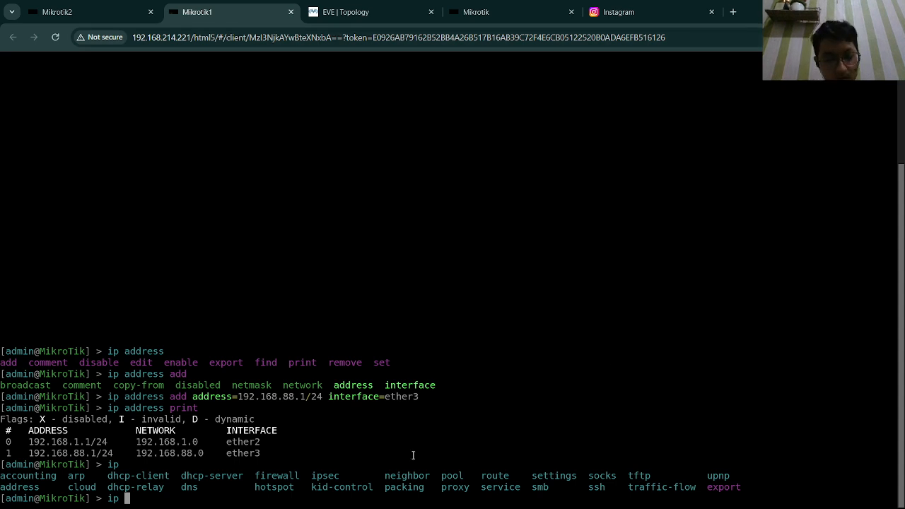
{"action": "type", "text": "ad"}
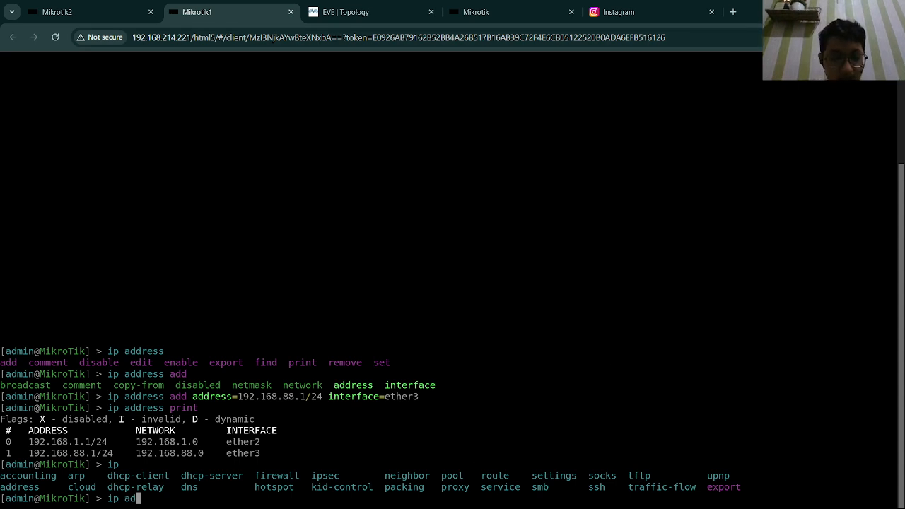
{"action": "type", "text": "dress print"}
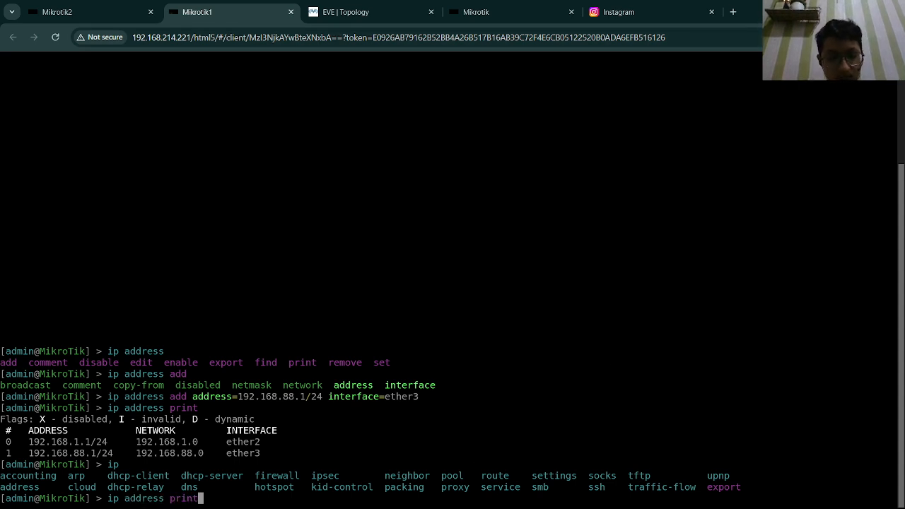
{"action": "key", "text": "Return"}
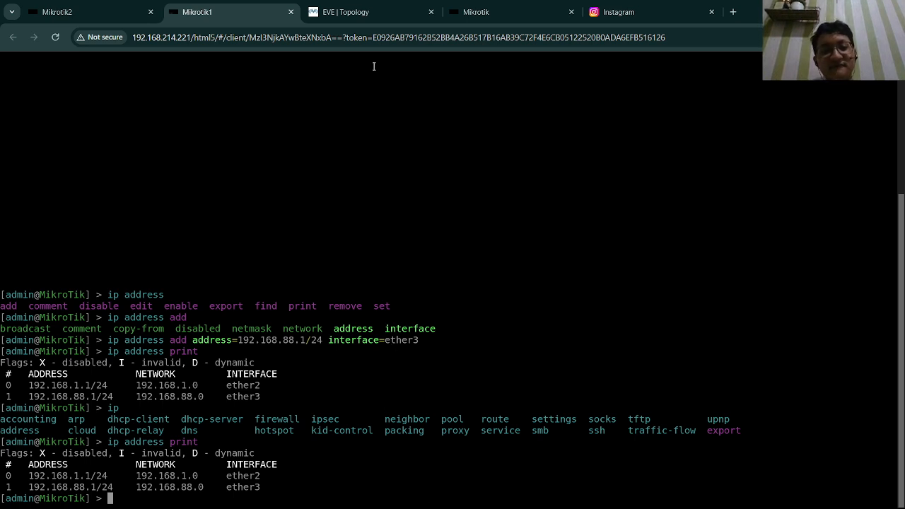
{"action": "left_click", "coordinate": [385, 11]}
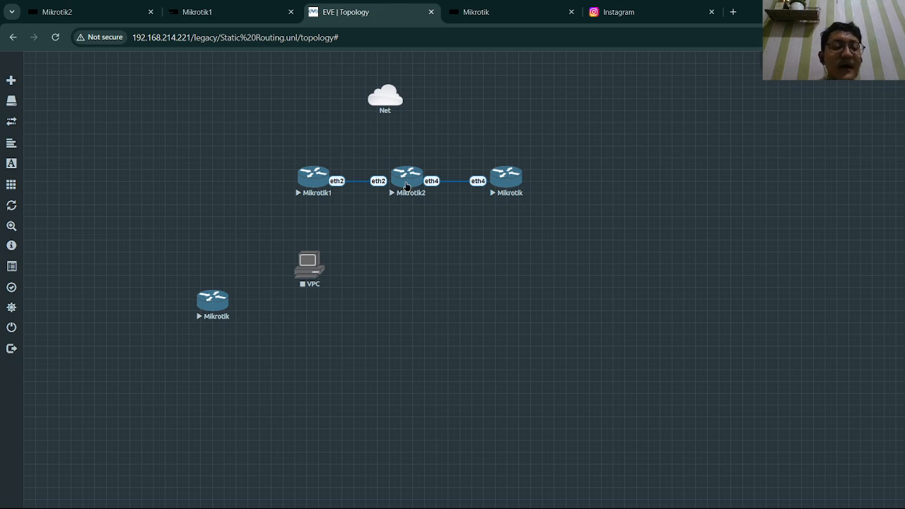